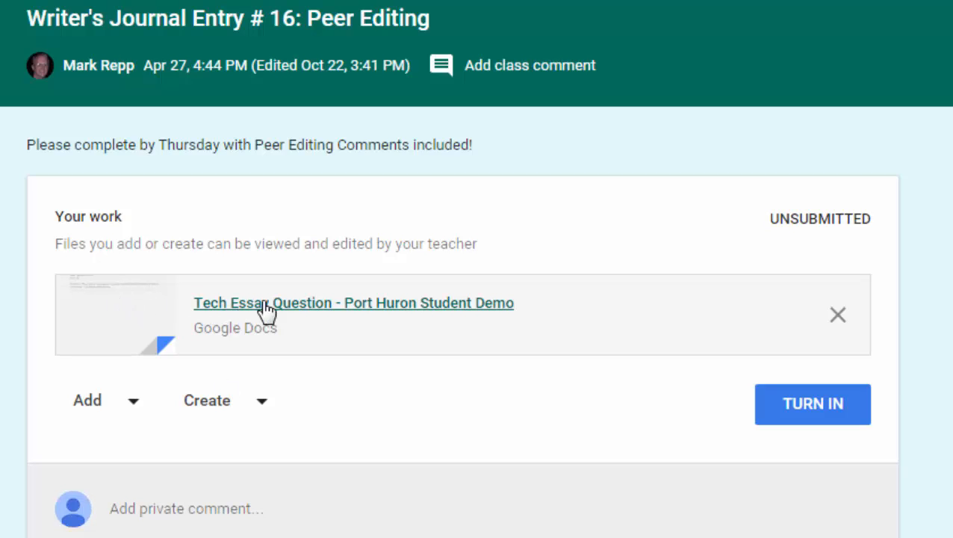
# Step: Open the attached "Tech Essay Question - Port Huron Student Demo" document and paste the two-paragraph response below the directions line
pyautogui.click(322, 317)
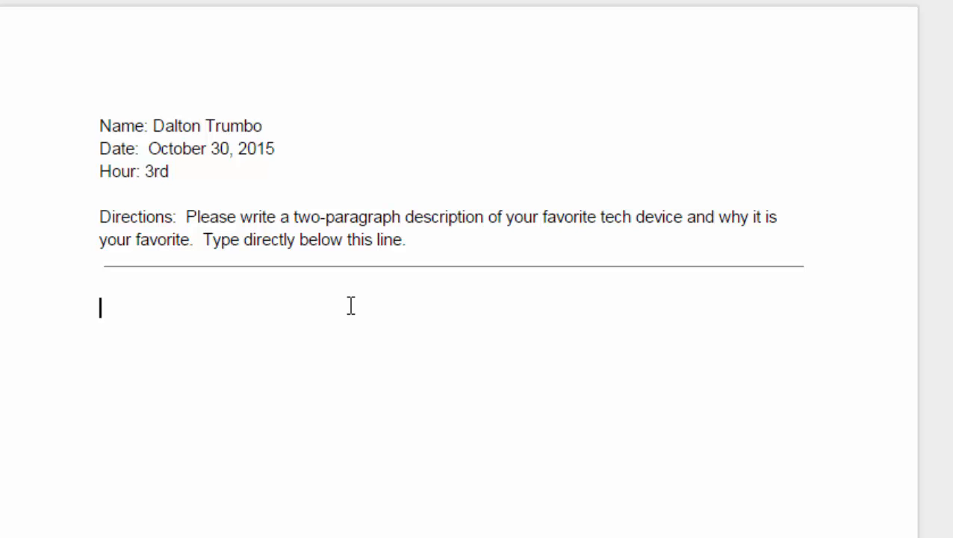
pyautogui.hotkey('ctrl', 'v')
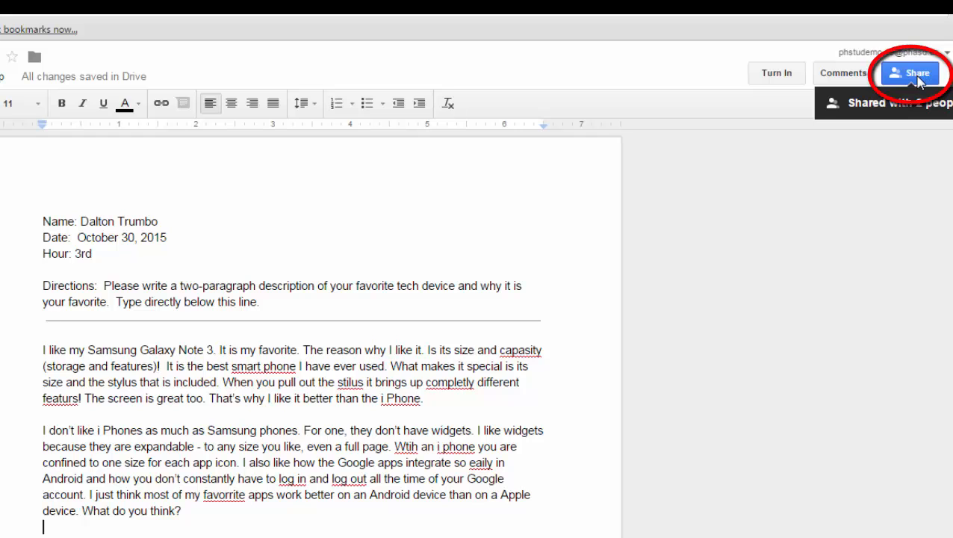
# Step: Share the essay with the peer editor as "Can comment", including the note "Be nice to me. Haha.", and send the invitation
pyautogui.click(917, 75)
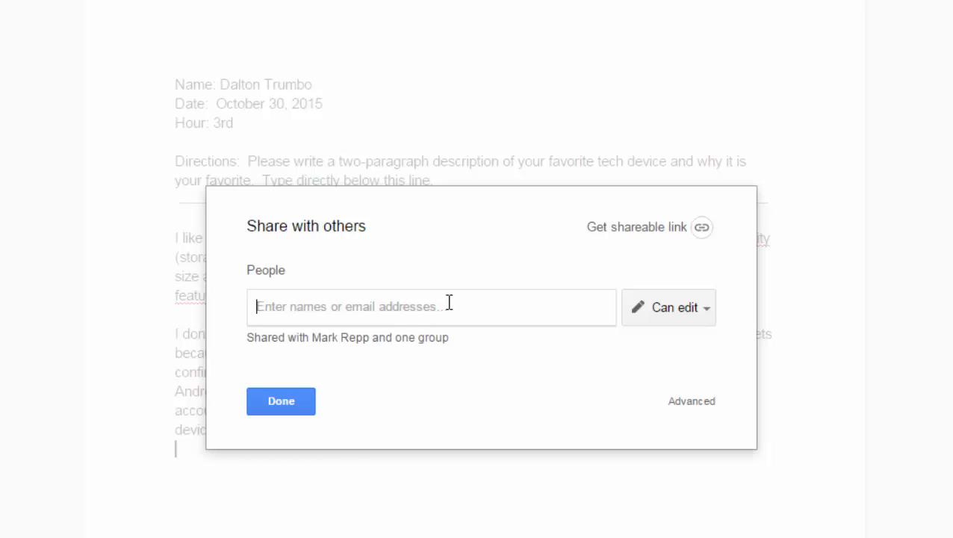
pyautogui.write('repp')
pyautogui.click(422, 333)
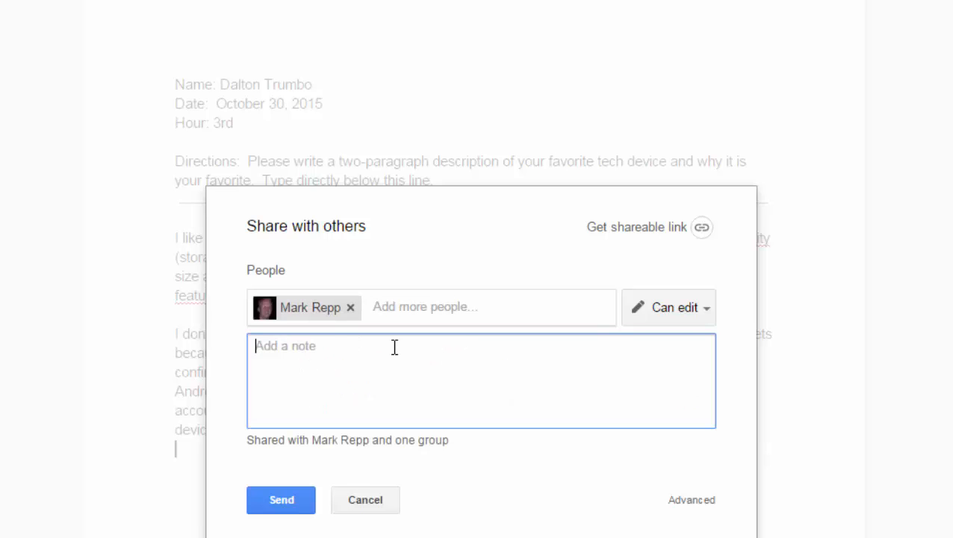
pyautogui.write('Be nice to me. Haha.')
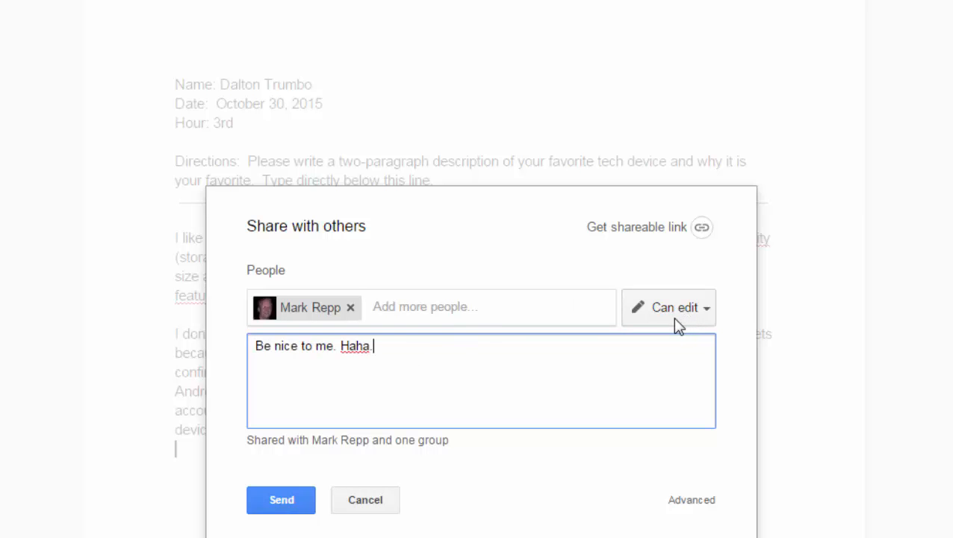
pyautogui.click(681, 281)
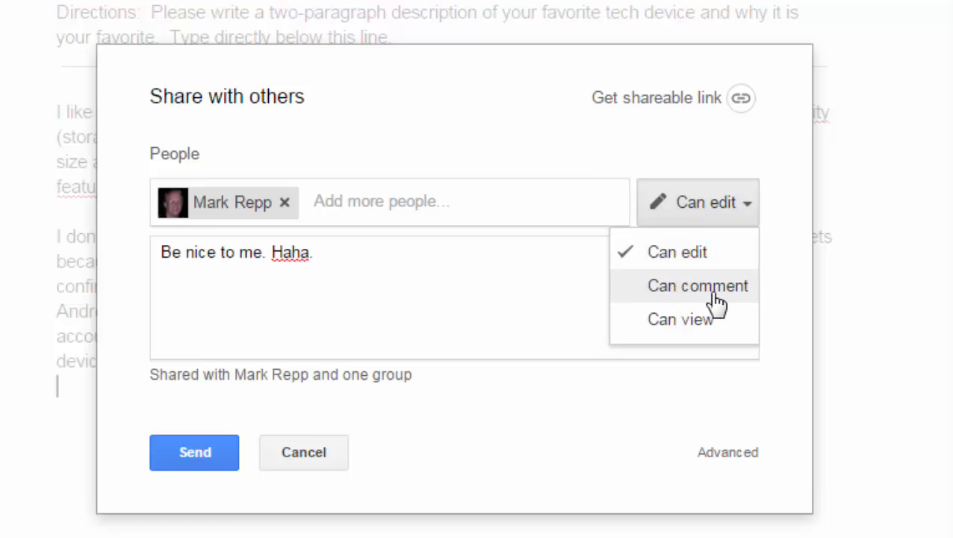
pyautogui.click(711, 296)
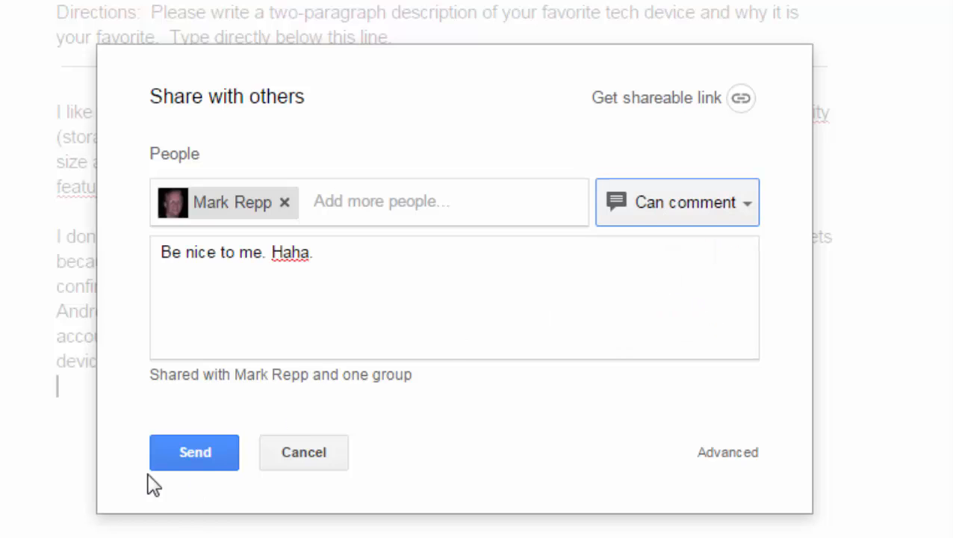
pyautogui.click(196, 453)
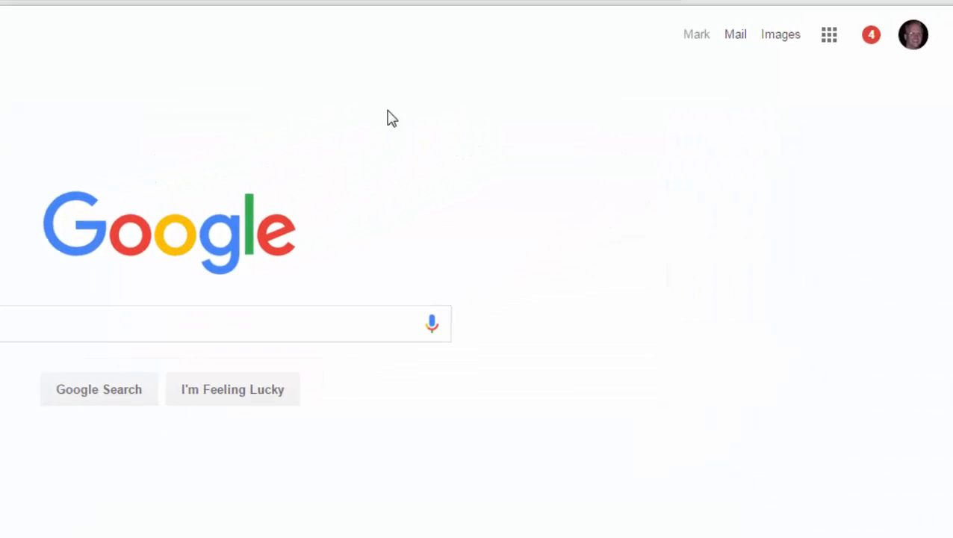
# Step: Switch to the peer editor's Google Drive and open the Tech Essay Question document from the files shared with them
pyautogui.click(824, 43)
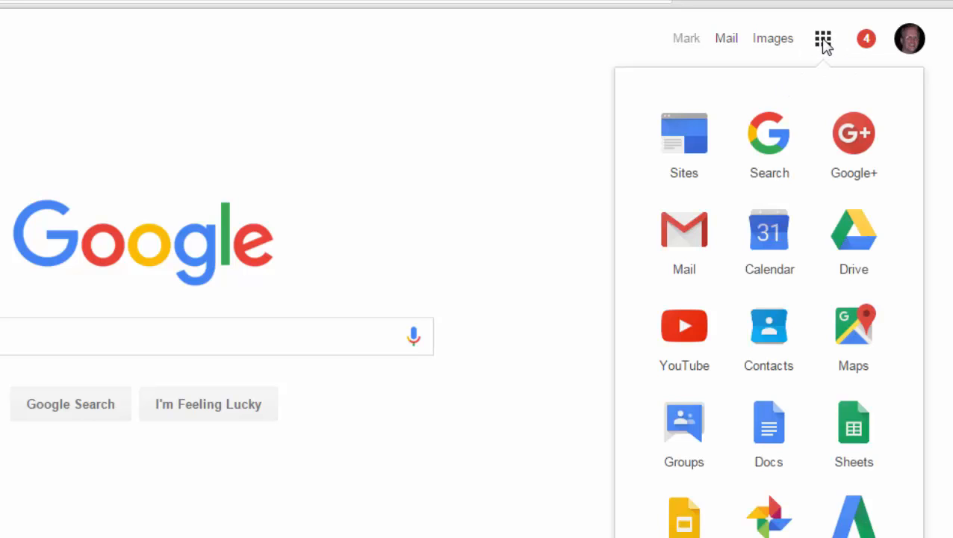
pyautogui.click(852, 249)
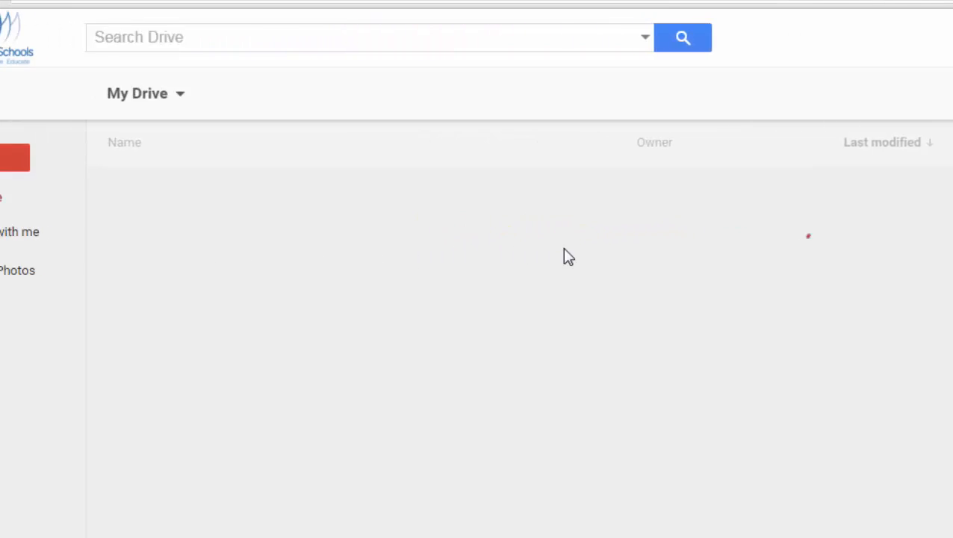
pyautogui.click(115, 238)
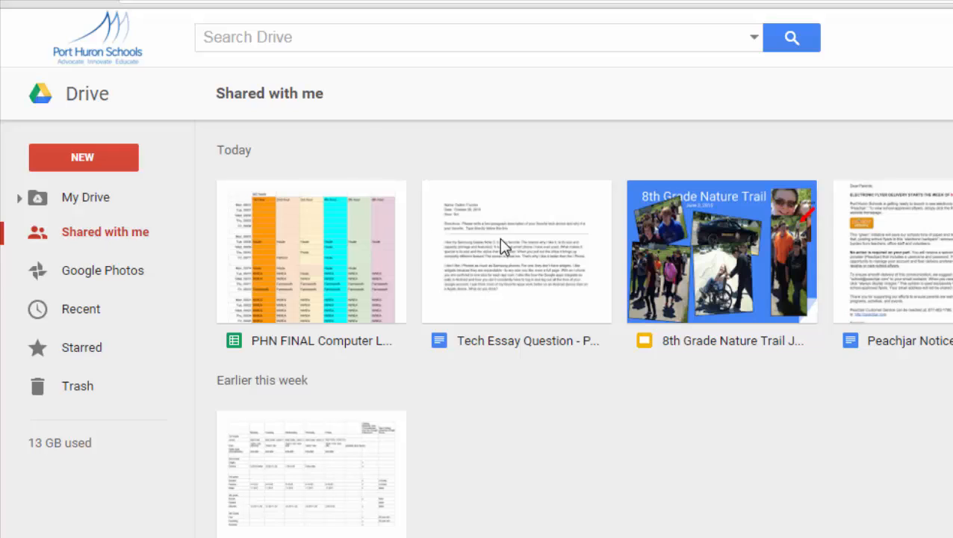
pyautogui.click(495, 280)
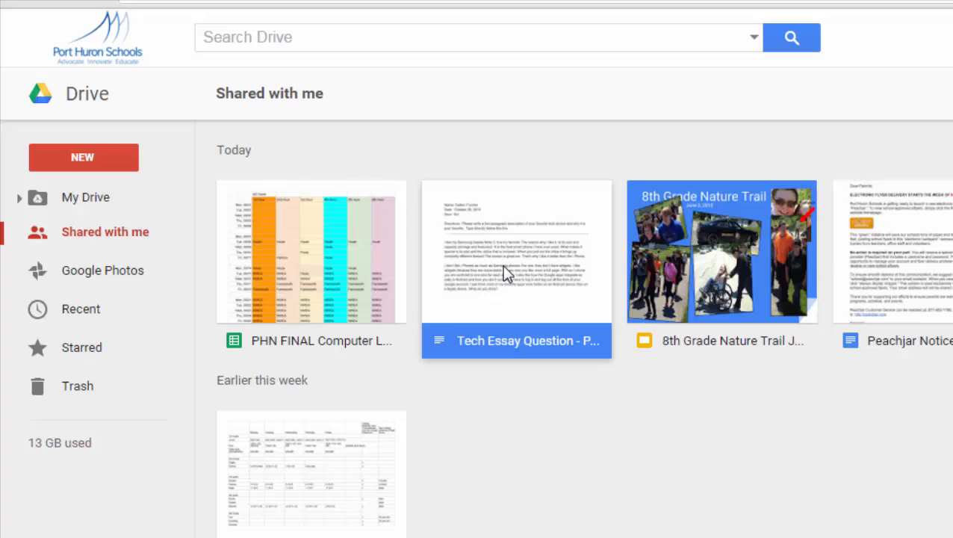
pyautogui.doubleClick(507, 266)
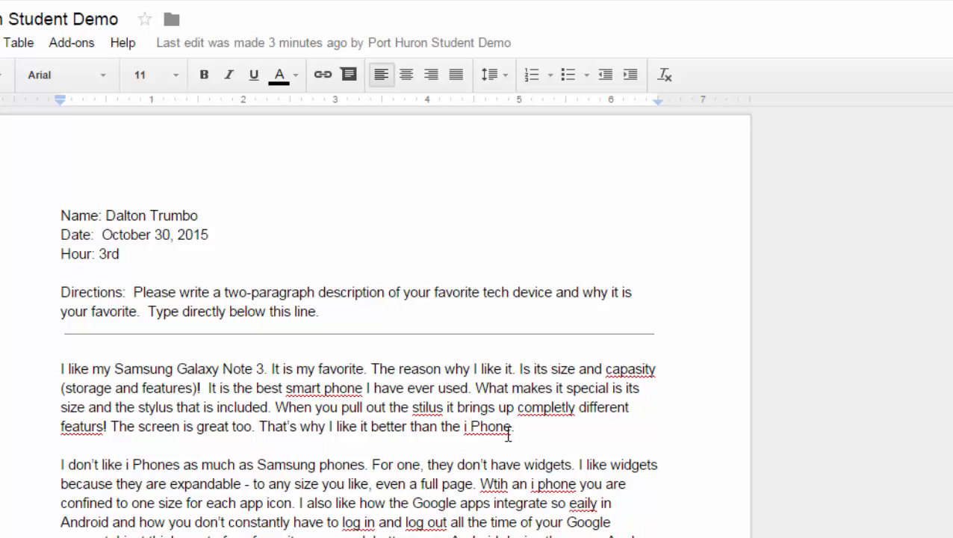
# Step: Add the comment "misspelled capacity" to the word "capasity" in the first paragraph
pyautogui.click(626, 368)
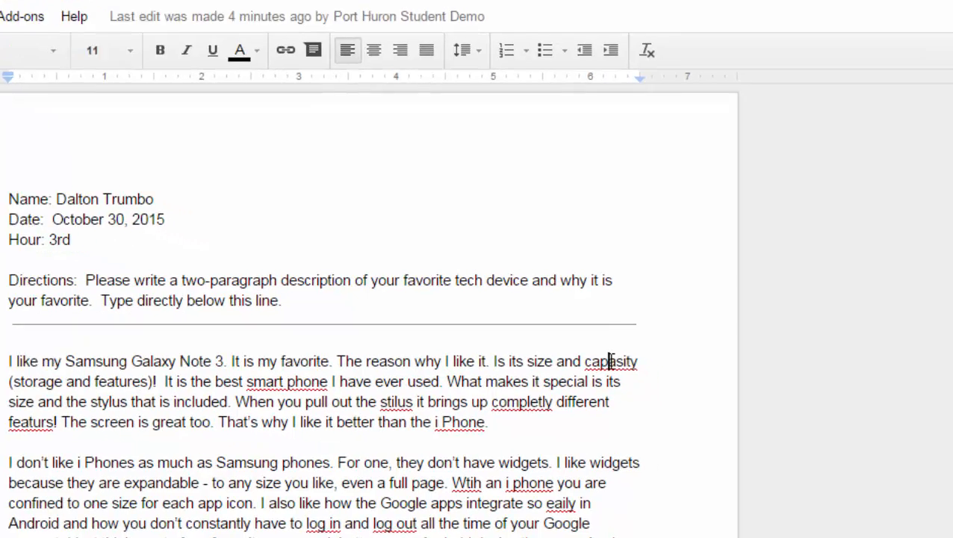
pyautogui.doubleClick(574, 347)
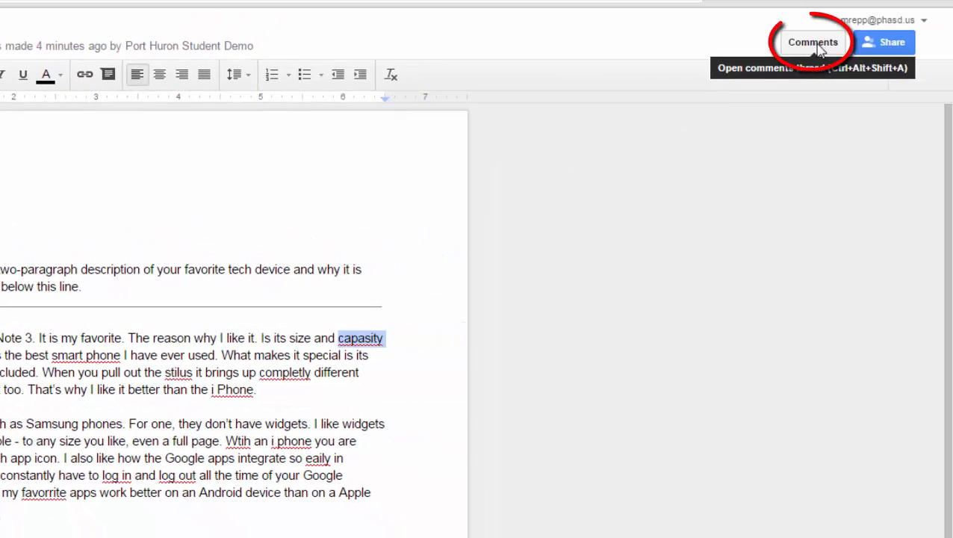
pyautogui.click(820, 46)
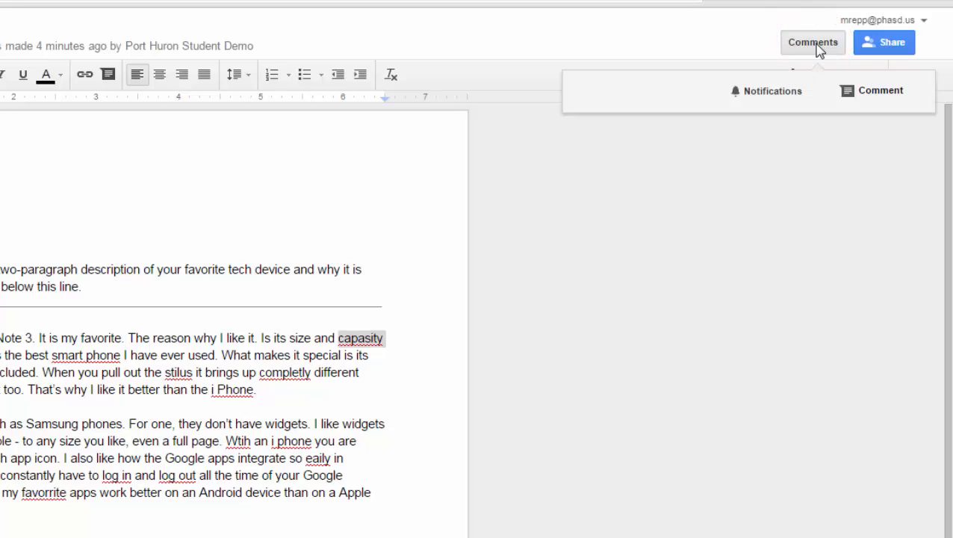
pyautogui.click(880, 92)
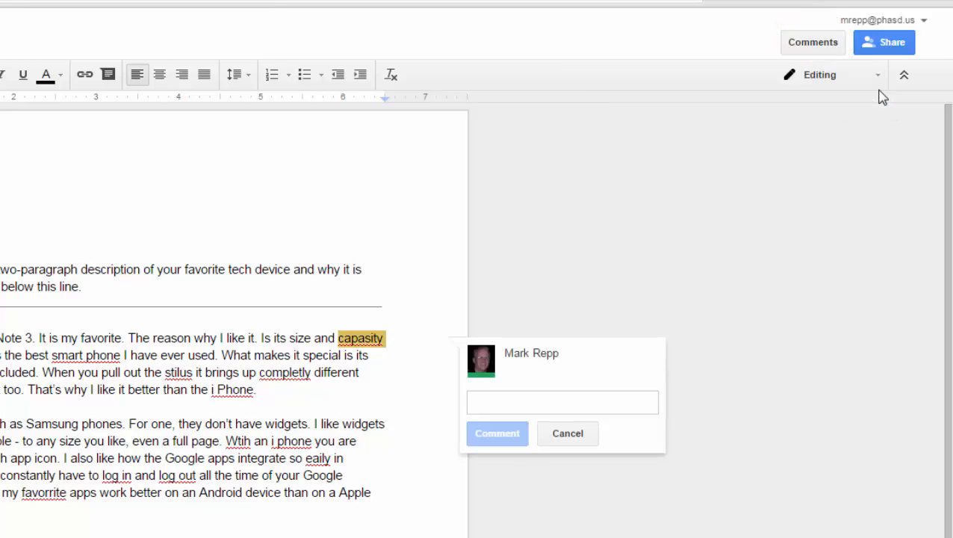
pyautogui.write('misspelled')
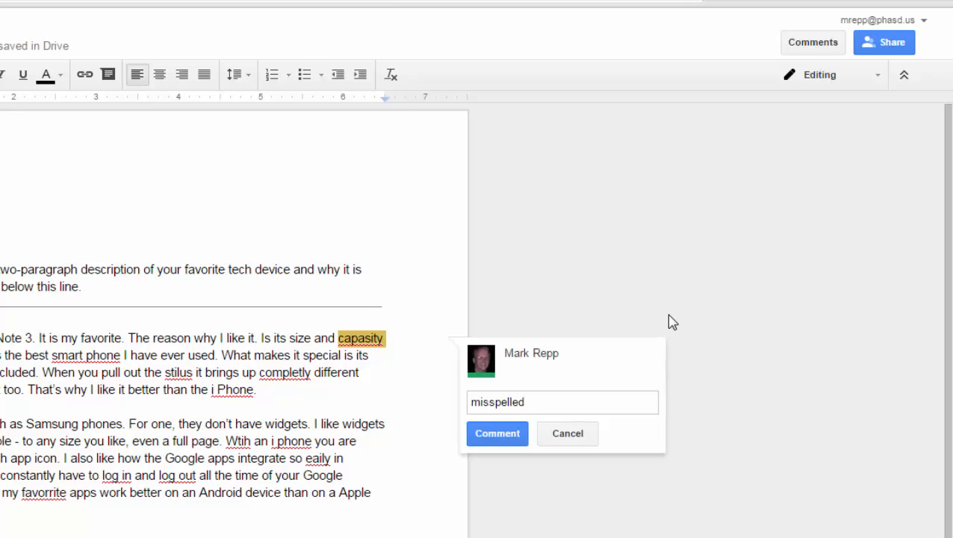
pyautogui.write(' capacity')
pyautogui.click(494, 443)
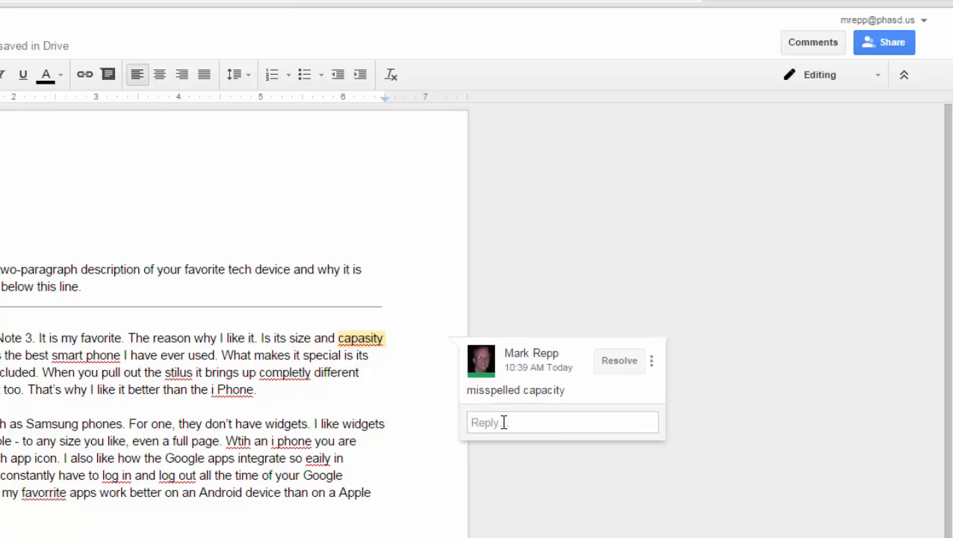
# Step: View the spelling suggestions for "capasity" and dismiss them without applying a correction
pyautogui.click(358, 337)
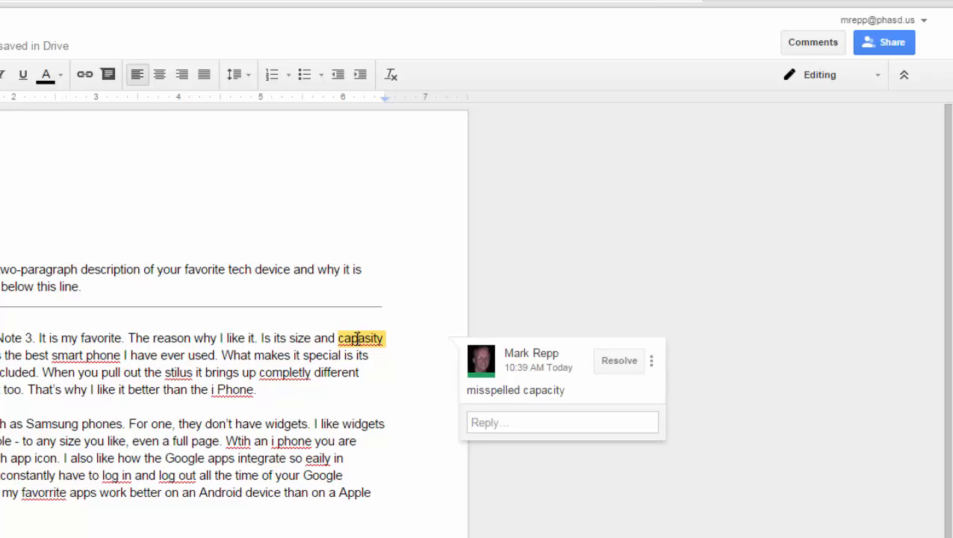
pyautogui.doubleClick(358, 337)
pyautogui.rightClick(358, 337)
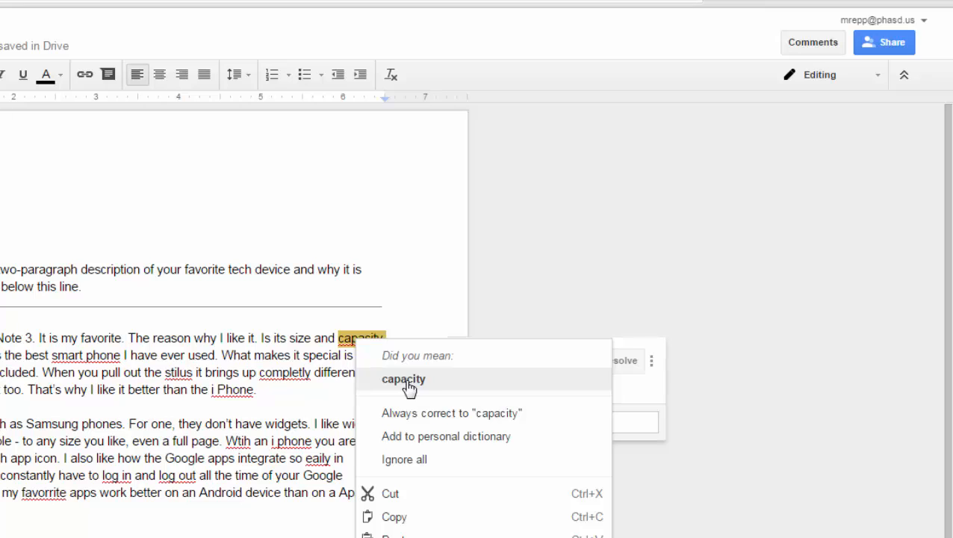
pyautogui.press('Escape')
pyautogui.click(209, 371)
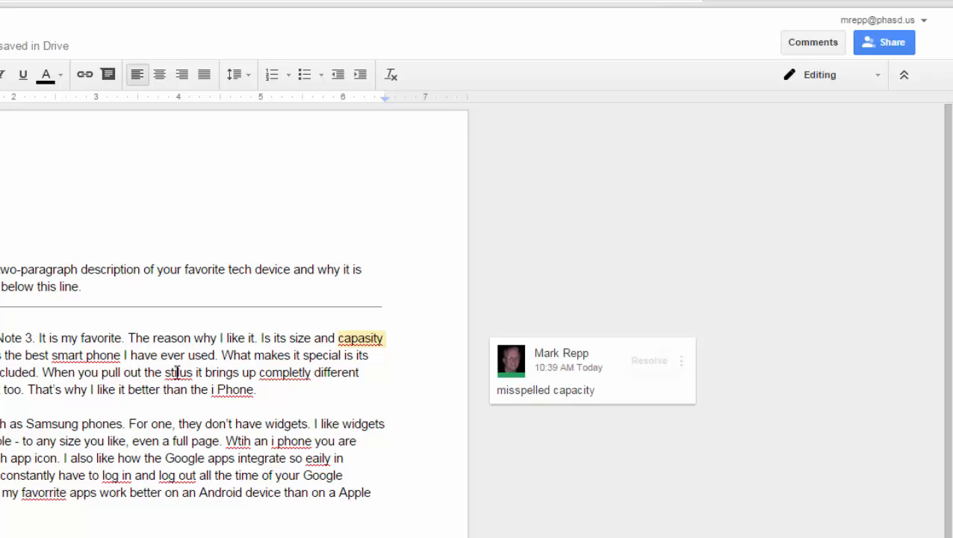
# Step: Replace "stilus" with the suggested spelling "stylus" in the first paragraph and undo the correction
pyautogui.doubleClick(176, 372)
pyautogui.rightClick(178, 372)
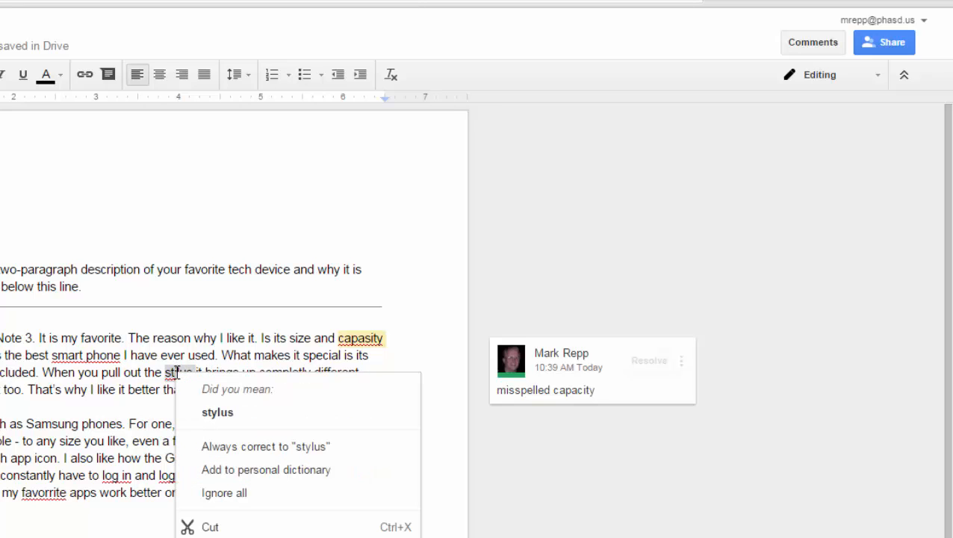
pyautogui.click(233, 415)
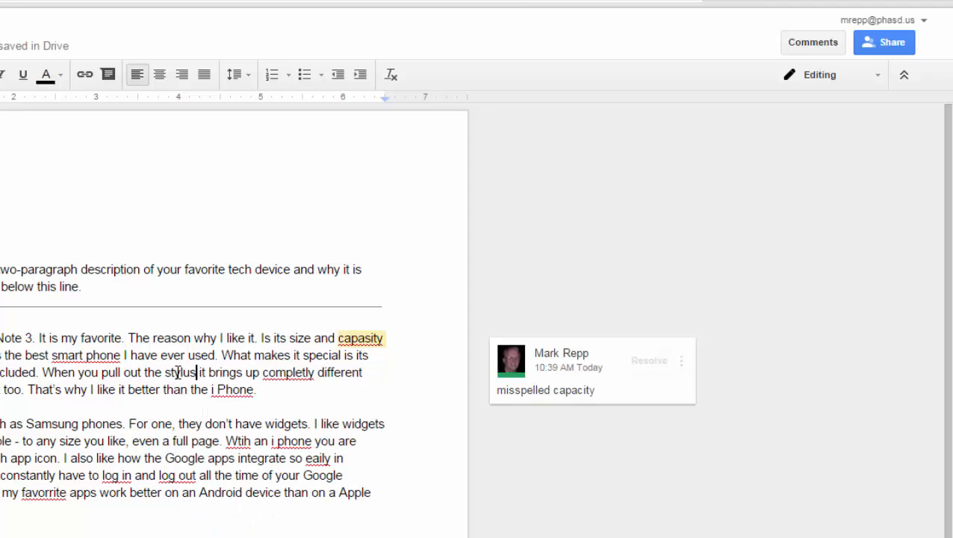
pyautogui.hotkey('ctrl', 'z')
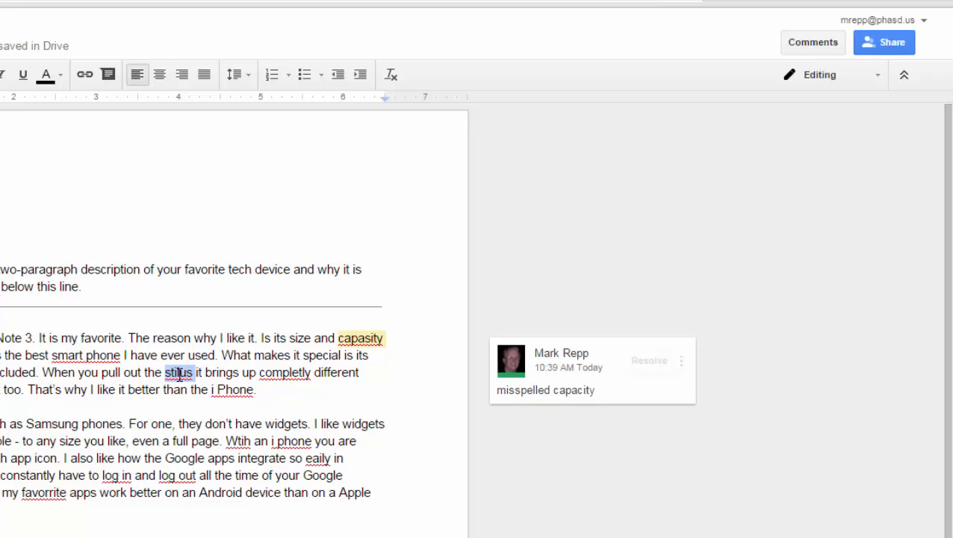
# Step: Add the comment "misspelled stylus" to the word "stilus" in the first paragraph
pyautogui.click(178, 373)
pyautogui.doubleClick(178, 372)
pyautogui.click(809, 45)
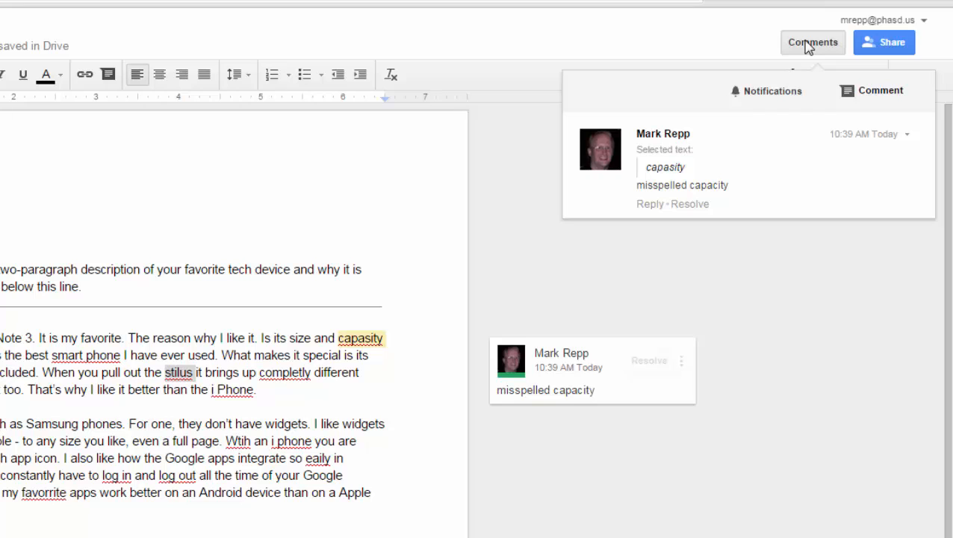
pyautogui.click(870, 91)
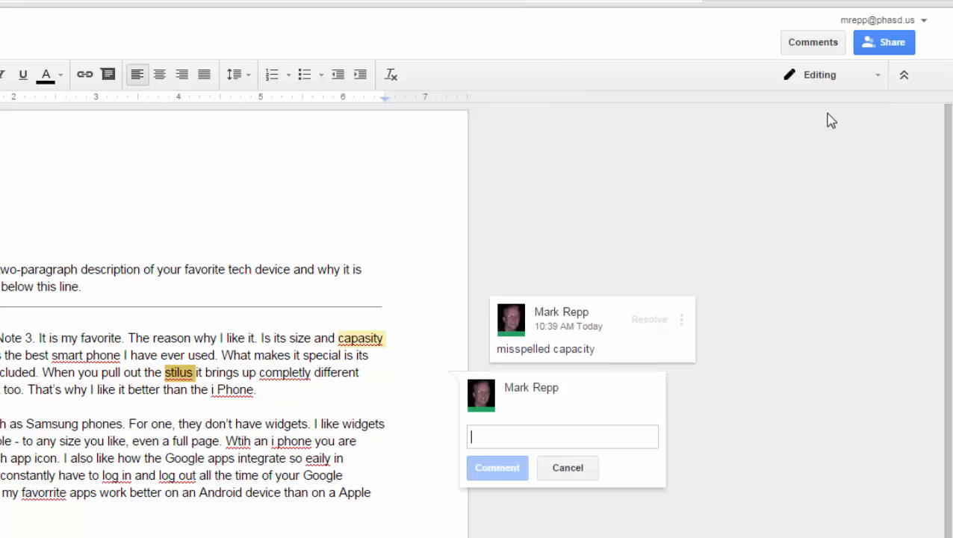
pyautogui.write('misspelled')
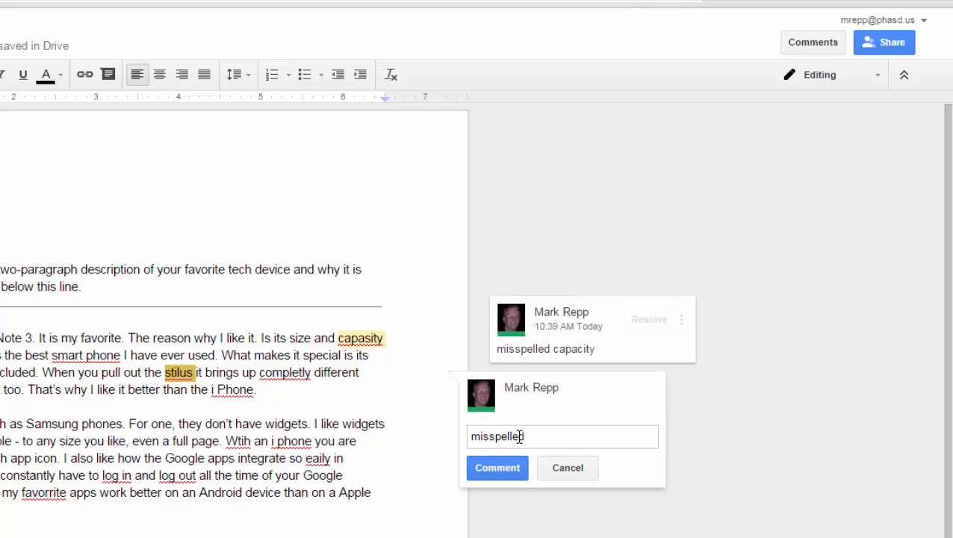
pyautogui.write(' stylus')
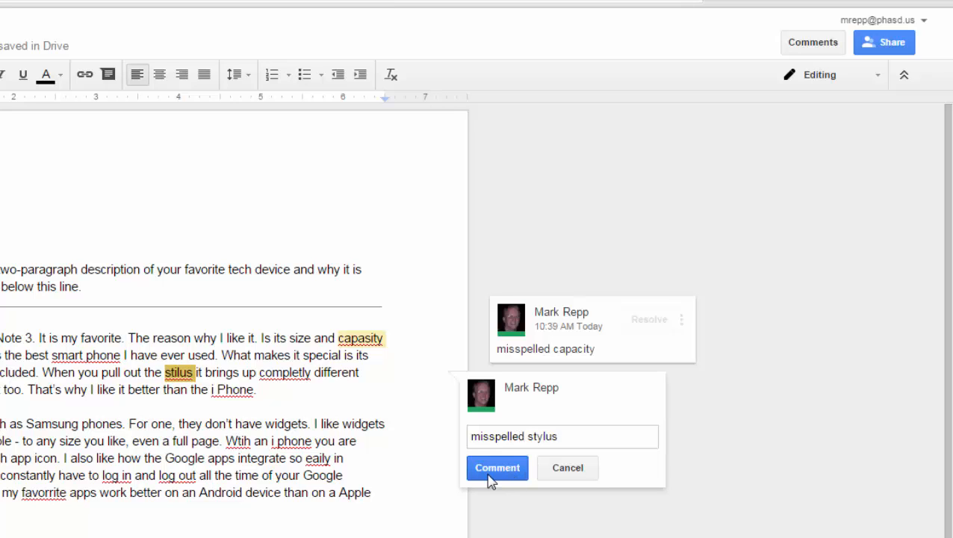
pyautogui.click(495, 469)
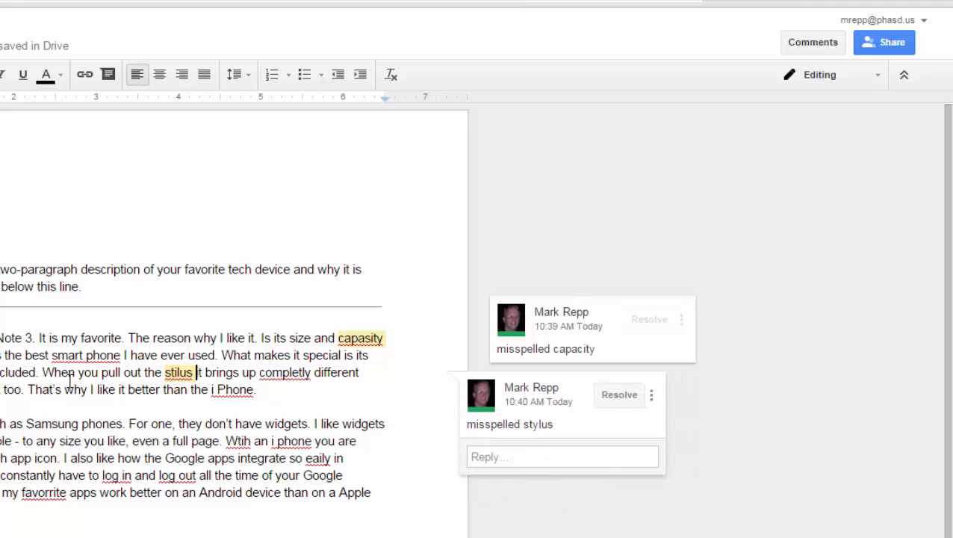
# Step: Add the comment "add a comma after stylus and features is misspelled." to the first paragraph's sentence beginning "When you pull out the stilus"
pyautogui.click(46, 372)
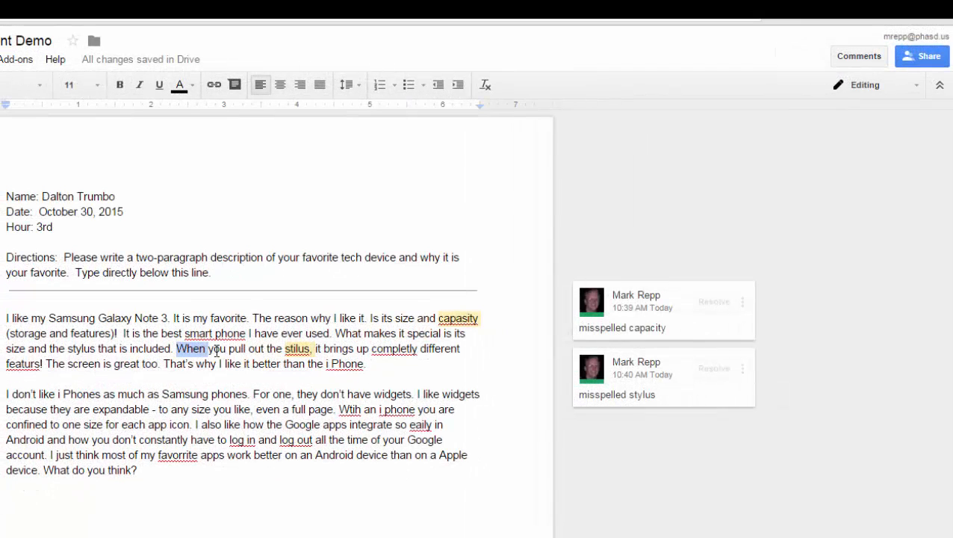
pyautogui.moveTo(134, 364); pyautogui.dragTo(43, 366)
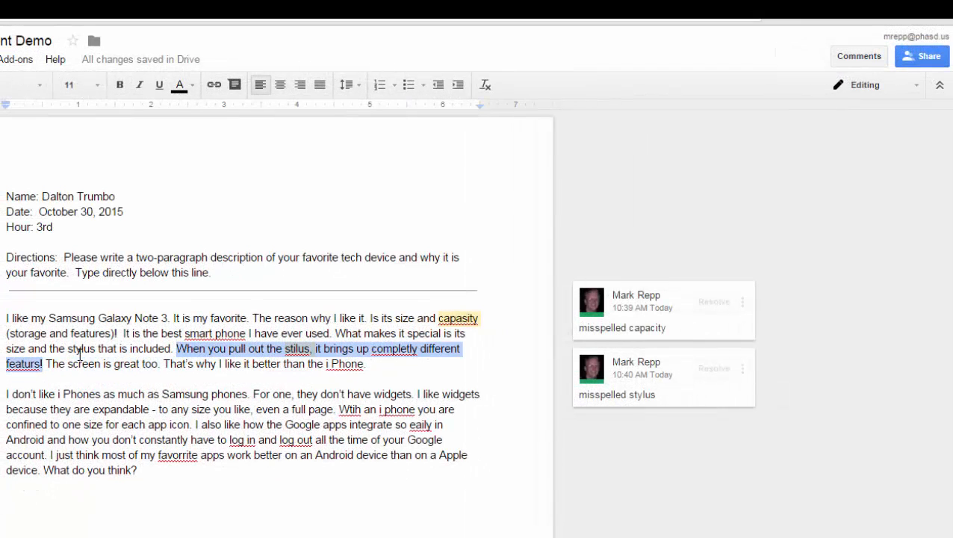
pyautogui.click(860, 56)
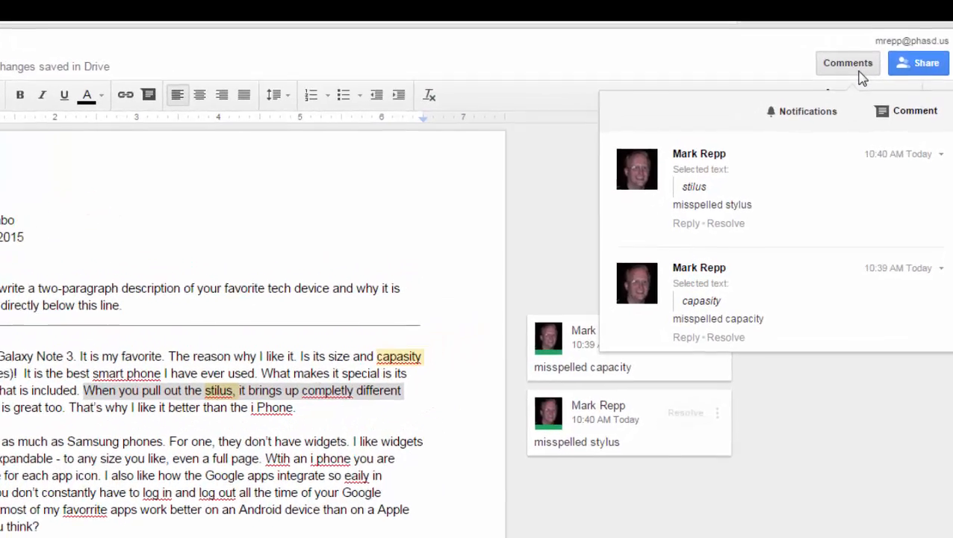
pyautogui.click(908, 111)
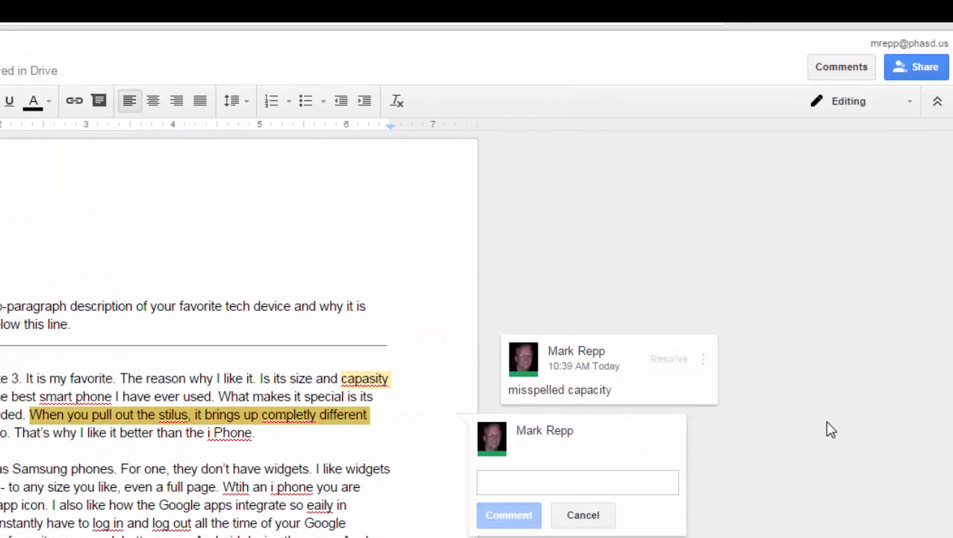
pyautogui.write('add')
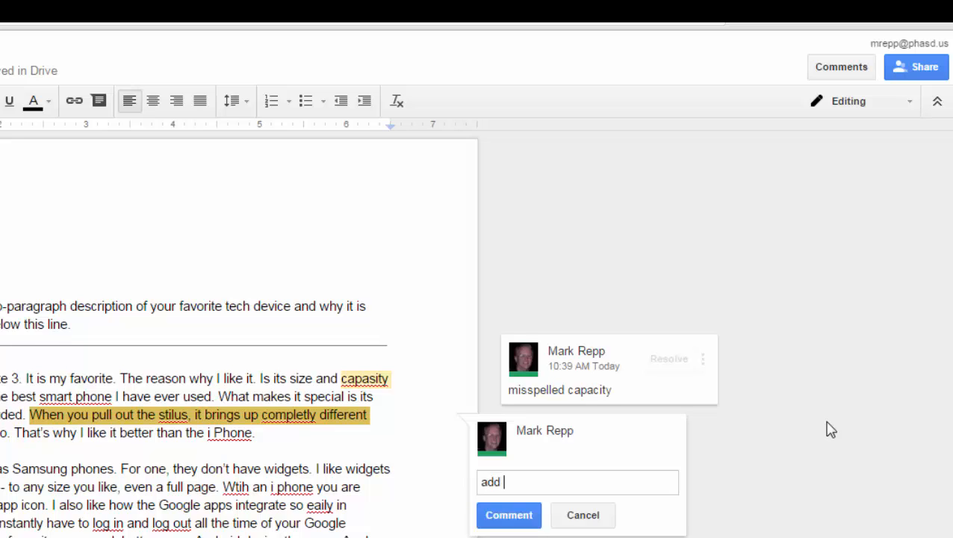
pyautogui.write(' a comma after stylus and ')
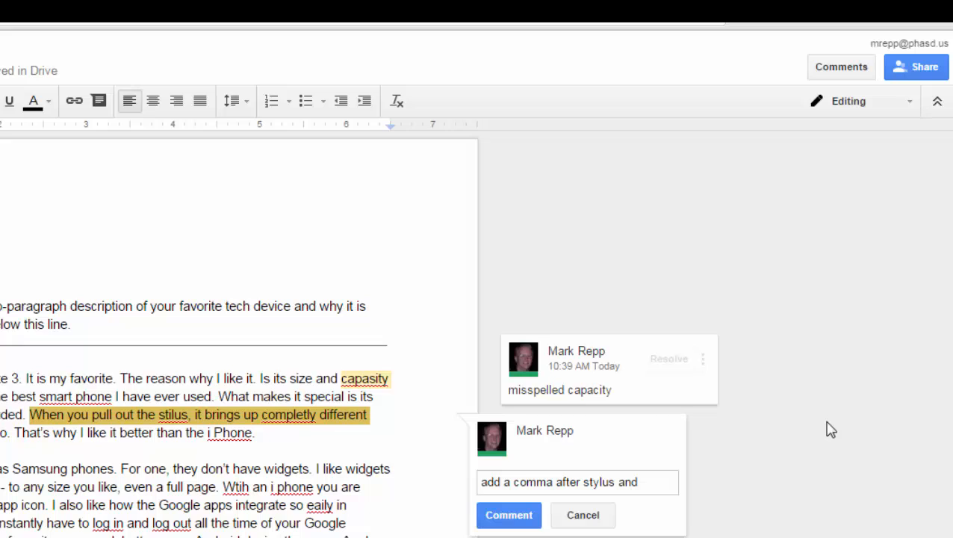
pyautogui.write('features is')
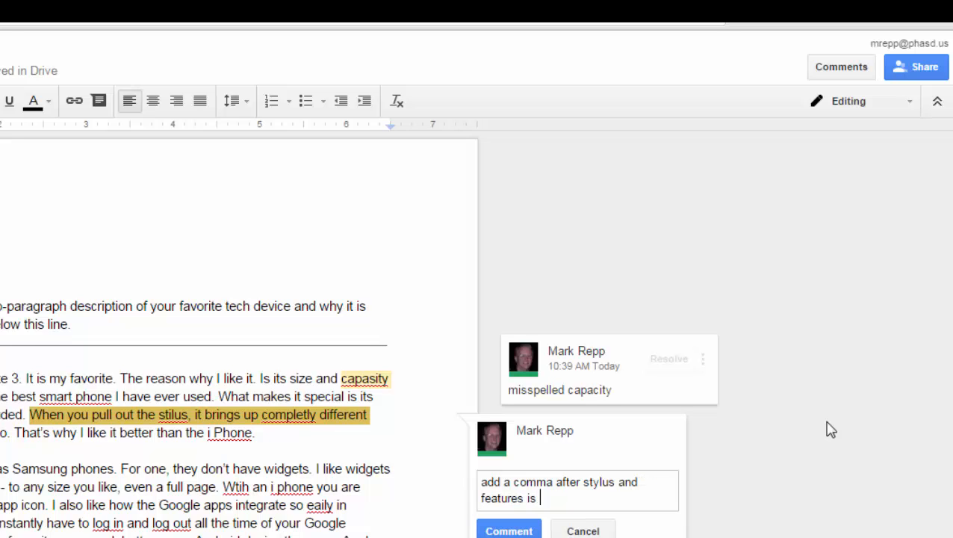
pyautogui.write(' misspelled')
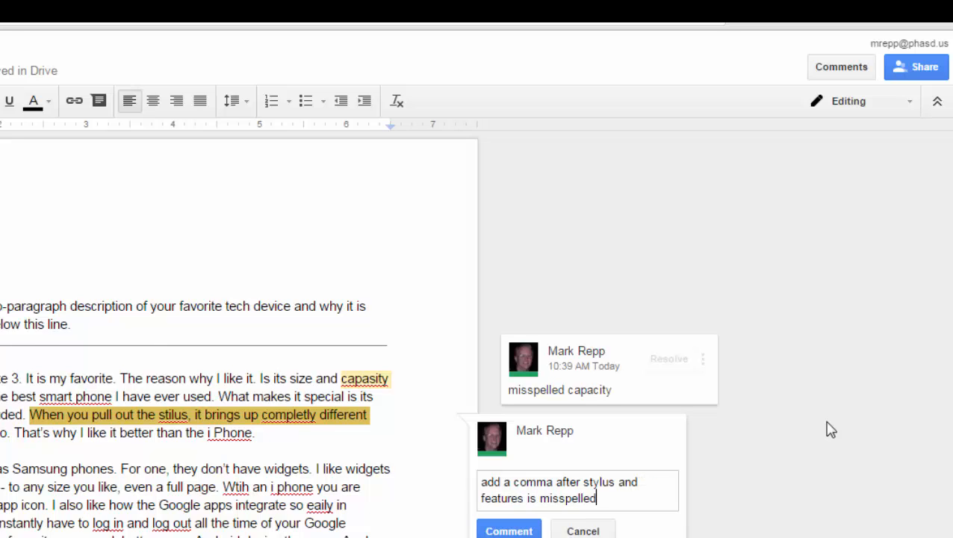
pyautogui.write('.')
pyautogui.click(508, 530)
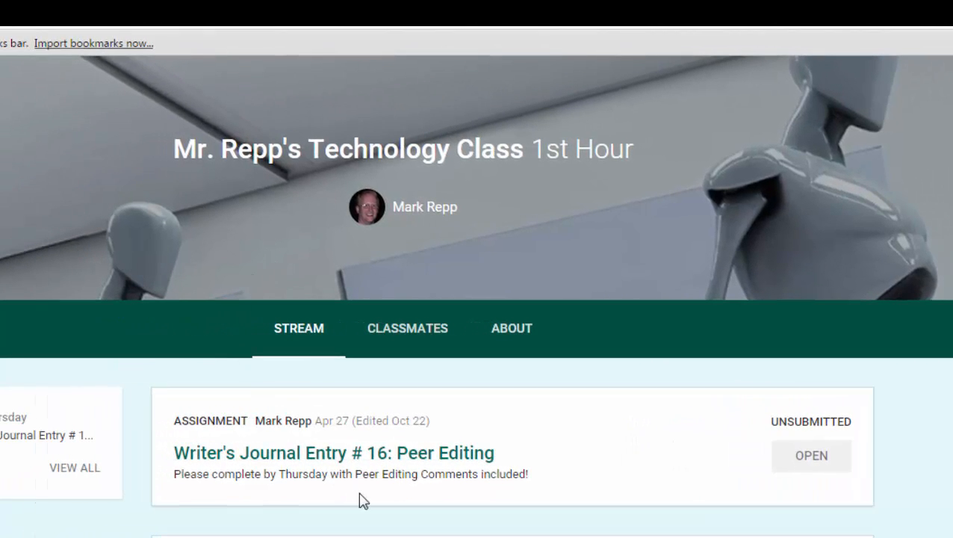
# Step: Open the student's essay from the "Writer's Journal Entry # 16: Peer Editing" assignment in Google Classroom and replace "stilus" with the suggested "stylus"
pyautogui.click(813, 463)
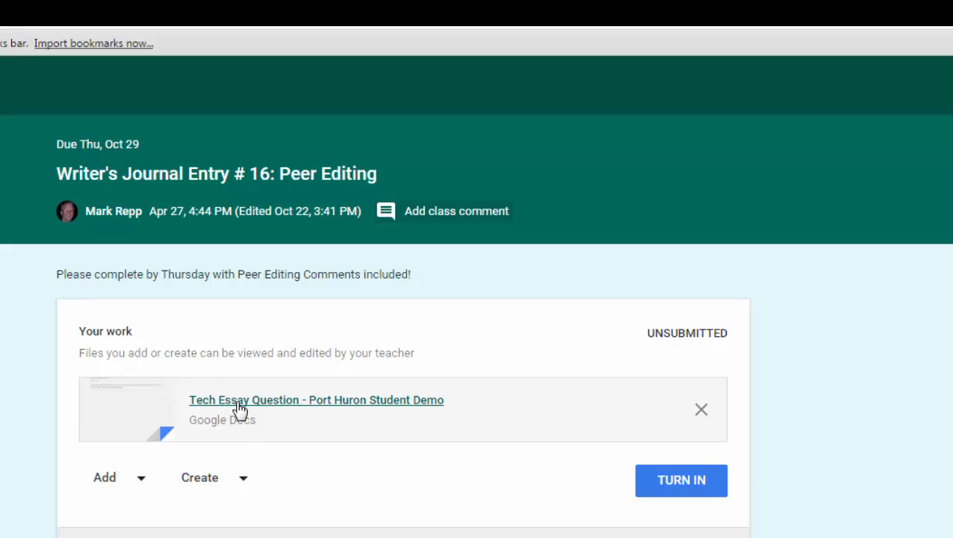
pyautogui.click(239, 409)
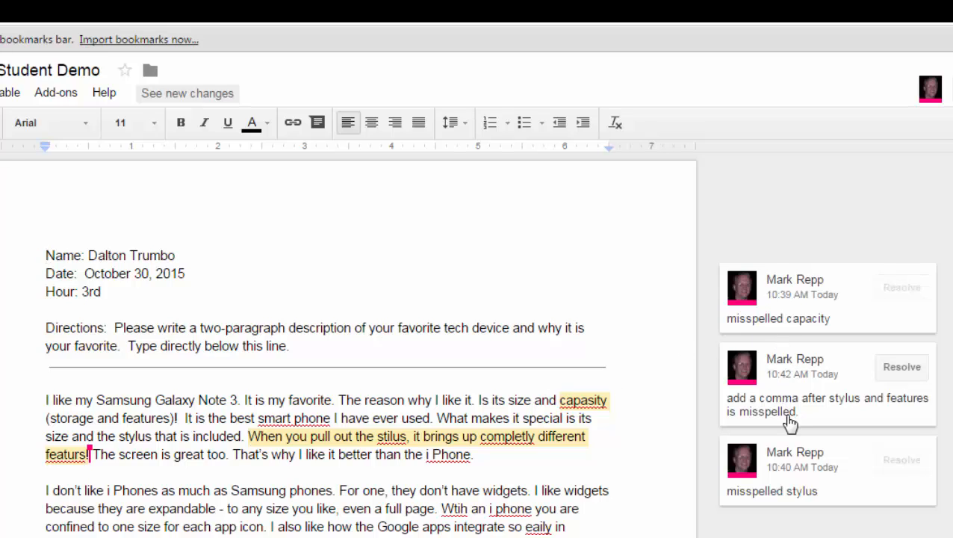
pyautogui.click(391, 436)
pyautogui.doubleClick(390, 436)
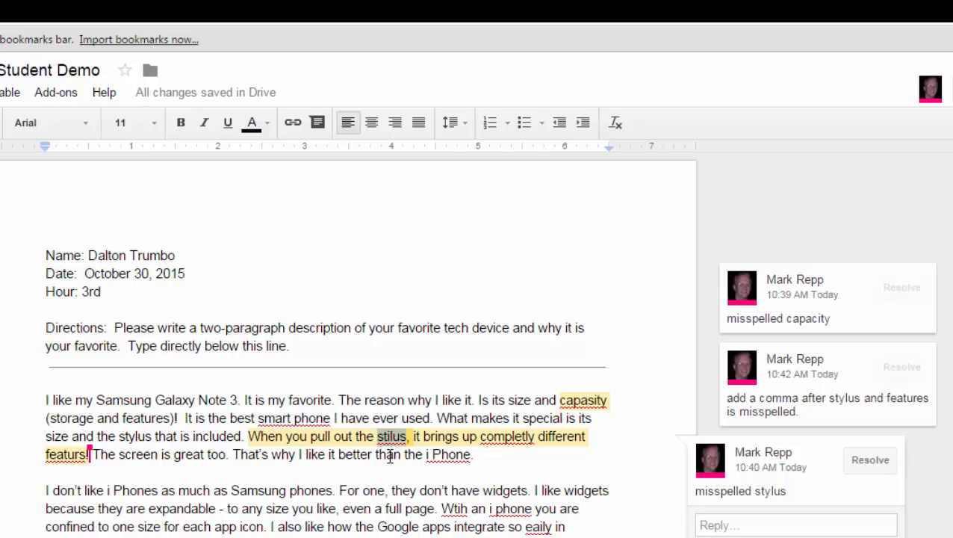
pyautogui.rightClick(384, 435)
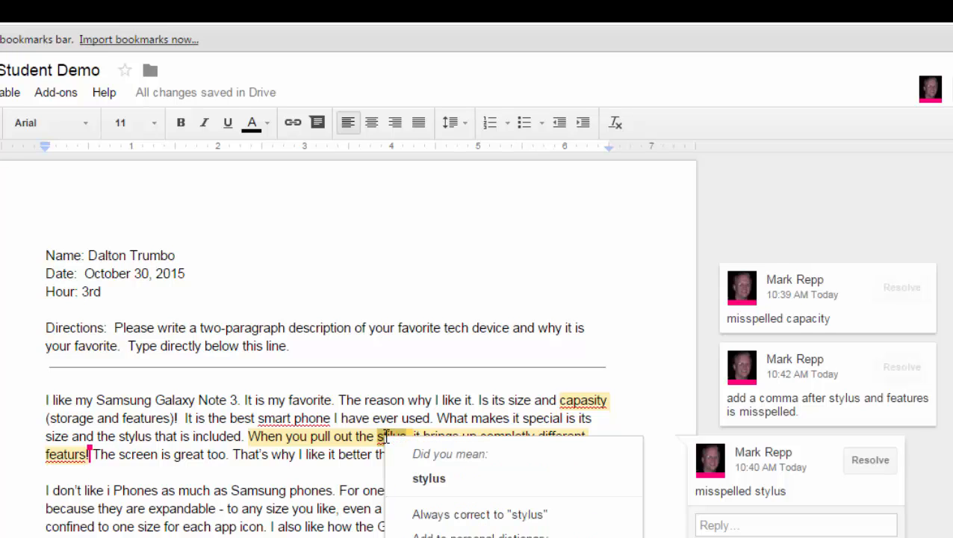
pyautogui.click(428, 479)
# Step: Replace "capasity" and "featurs" in the first paragraph with the suggested spellings "capacity" and "features"
pyautogui.doubleClick(585, 401)
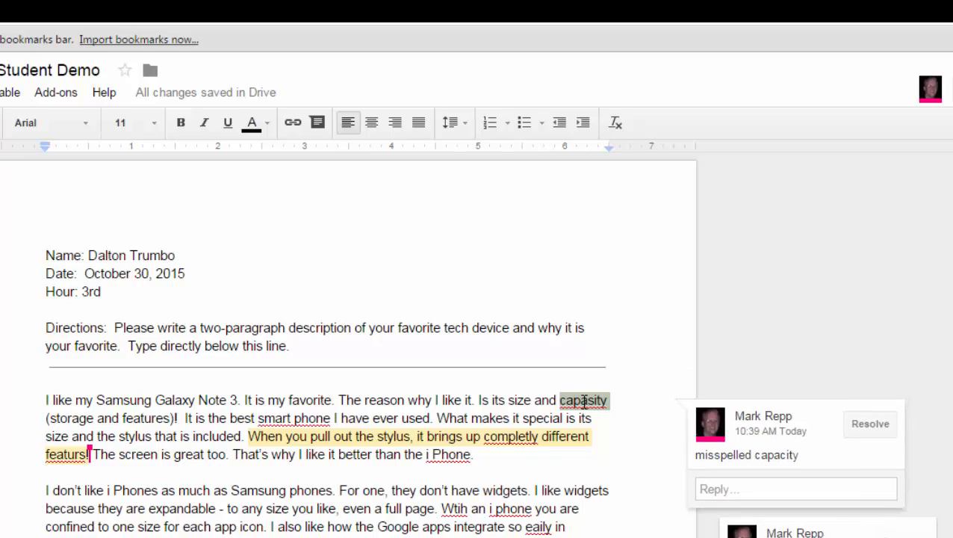
pyautogui.rightClick(585, 401)
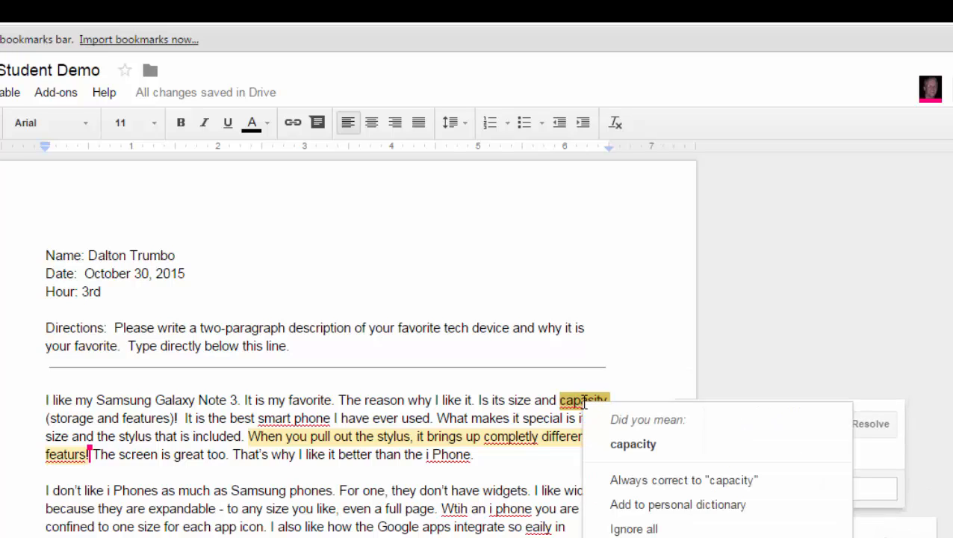
pyautogui.click(632, 446)
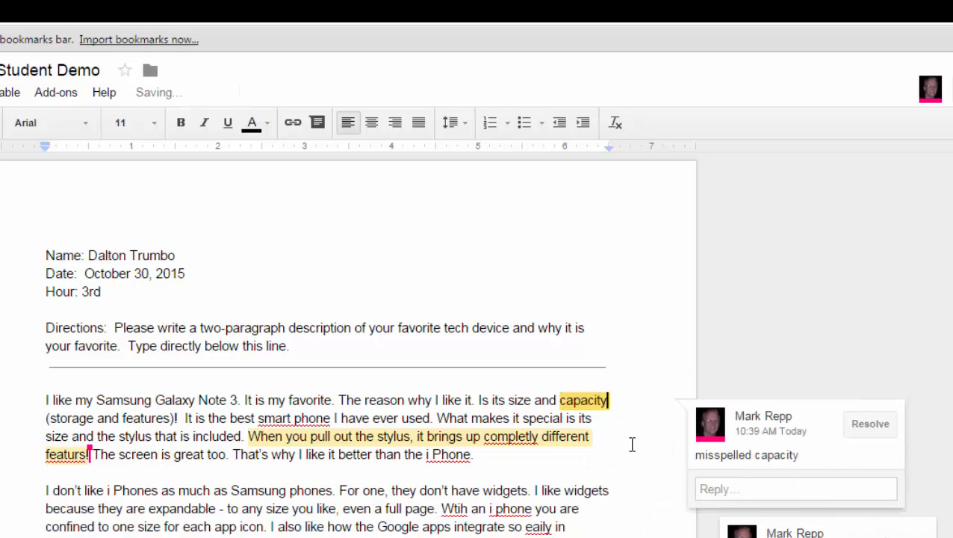
pyautogui.doubleClick(55, 446)
pyautogui.rightClick(54, 446)
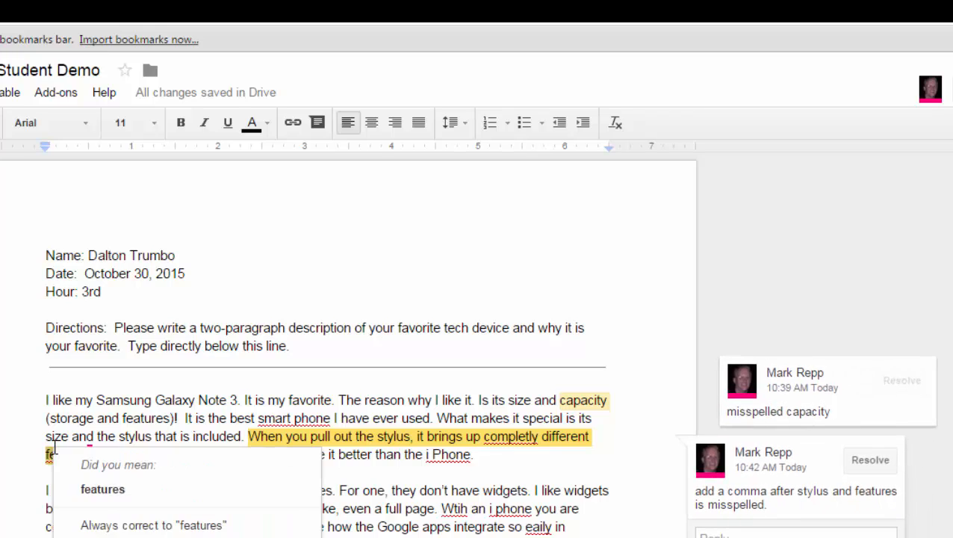
pyautogui.click(95, 486)
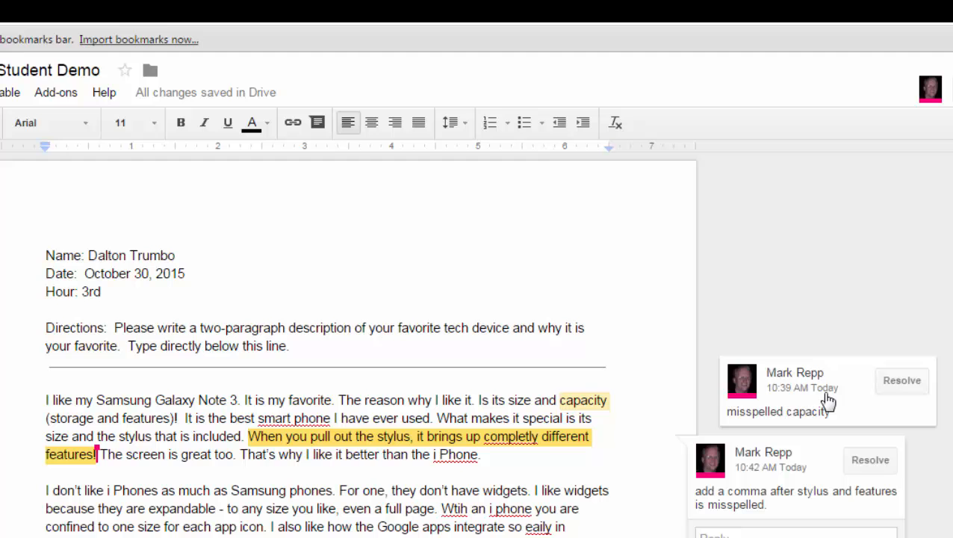
# Step: Resolve the "misspelled capacity" and comma comments, and reply "You're right. Thanks." to the "misspelled stylus" comment
pyautogui.click(900, 381)
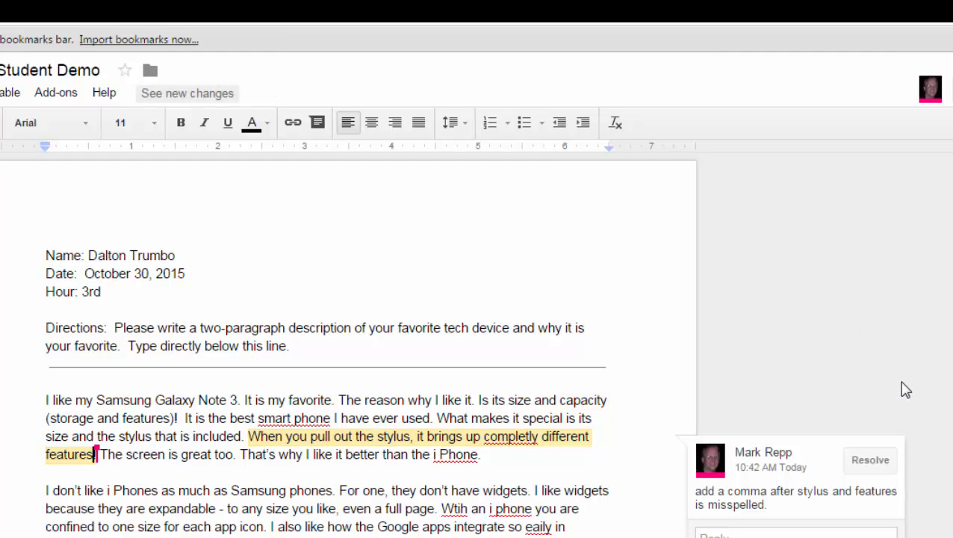
pyautogui.click(871, 461)
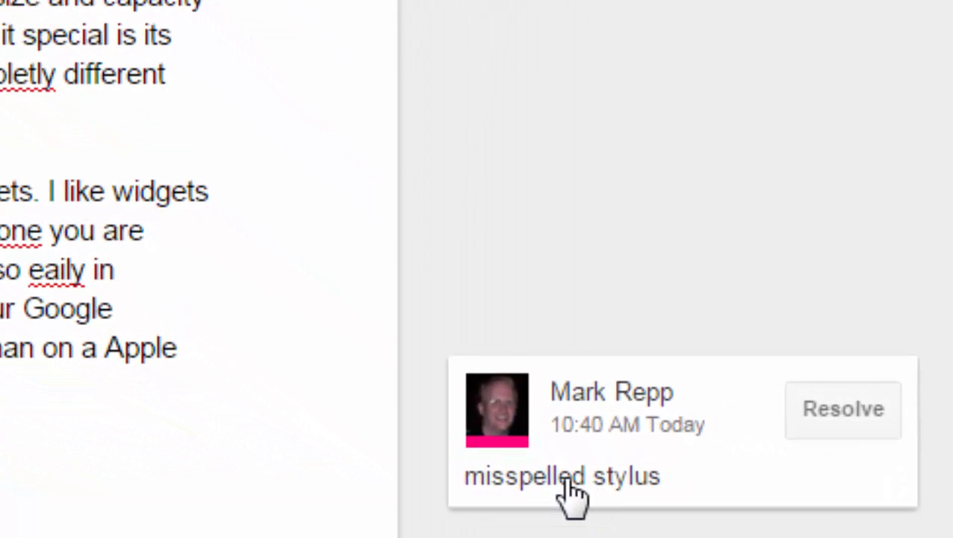
pyautogui.click(572, 493)
pyautogui.click(454, 270)
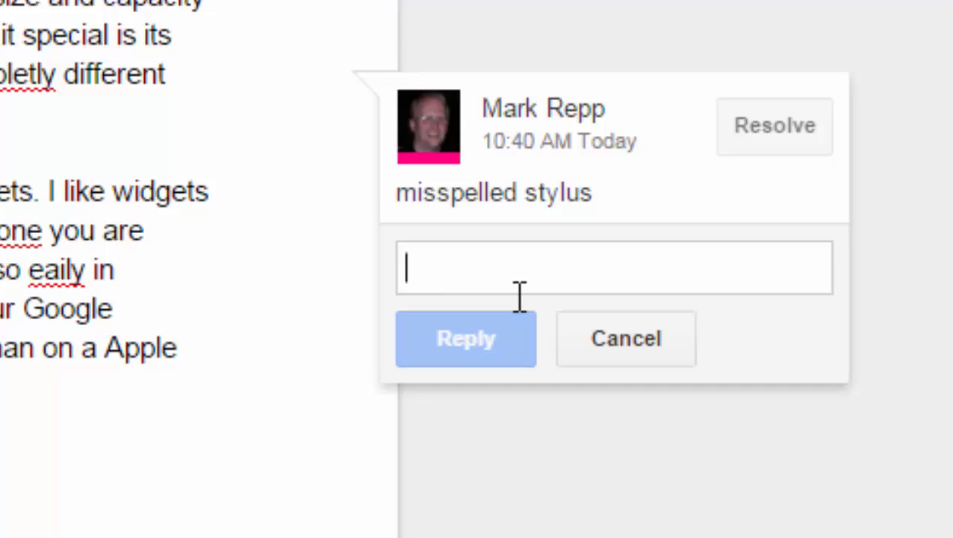
pyautogui.write("You're right. Thanks.")
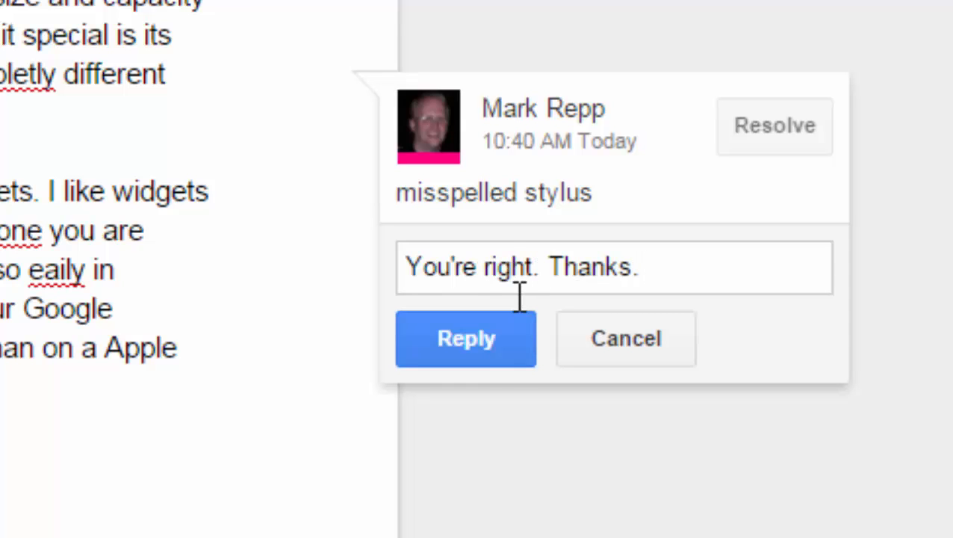
pyautogui.click(462, 355)
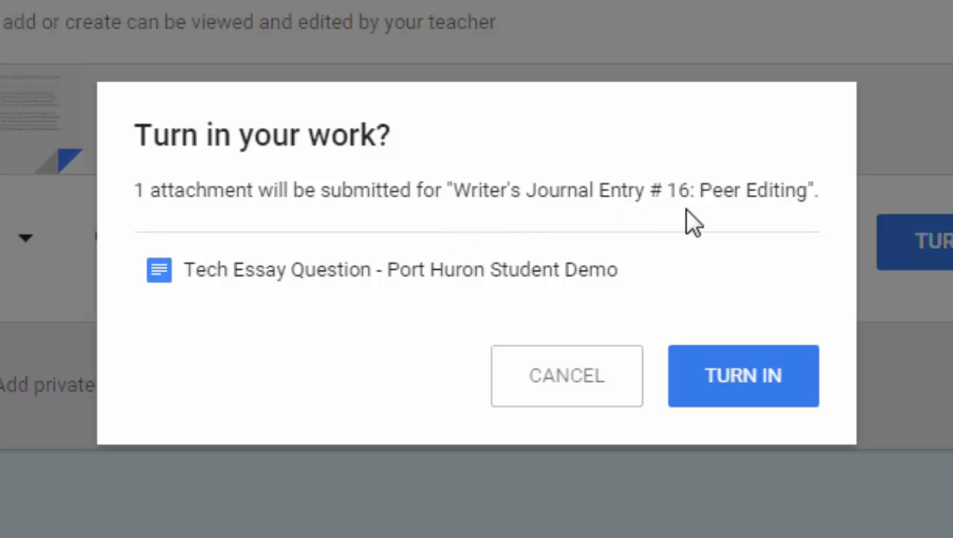
# Step: Turn in the essay for the Peer Editing assignment in Google Classroom and return to the class stream
pyautogui.click(747, 392)
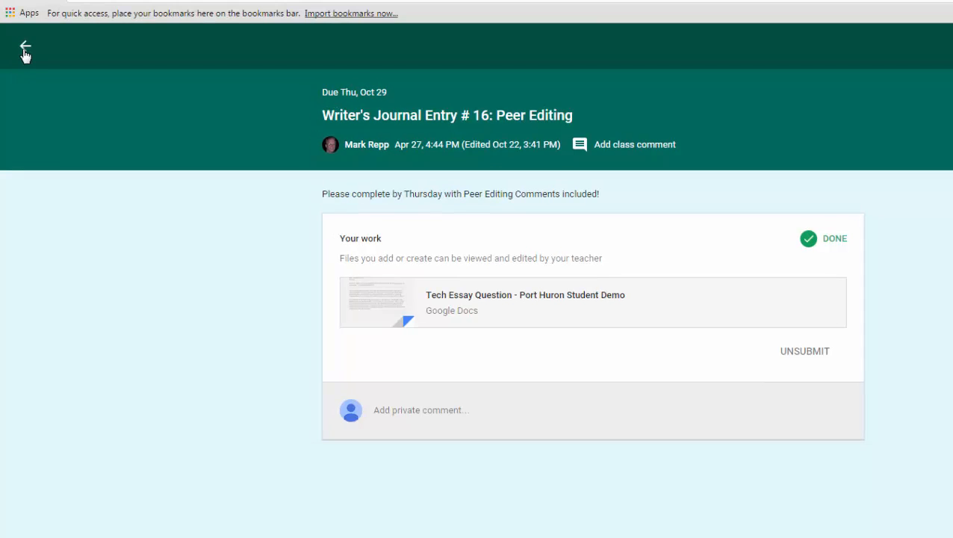
pyautogui.click(12, 44)
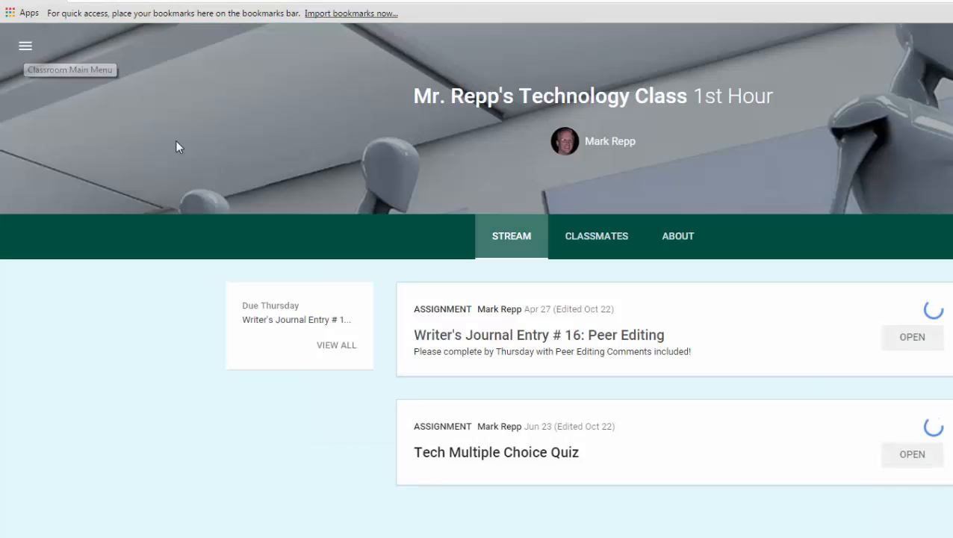